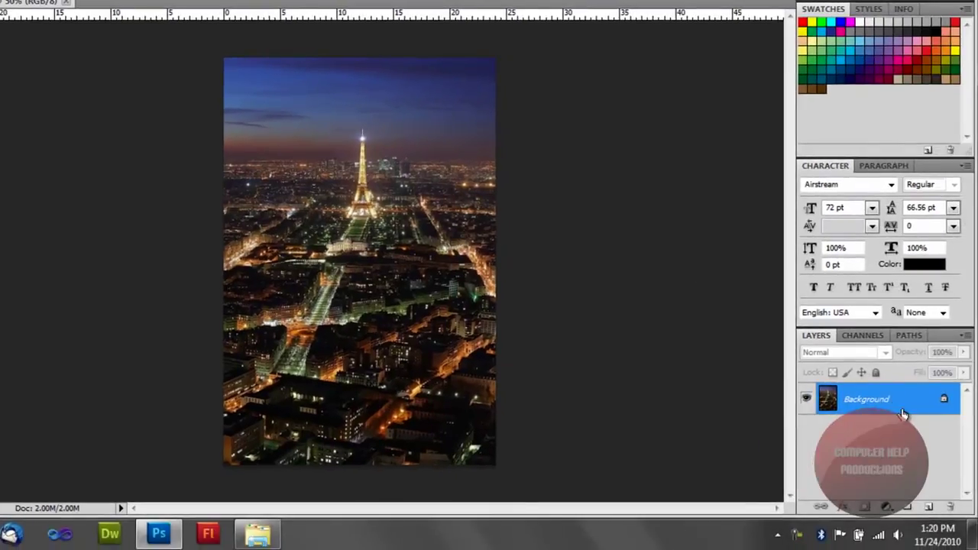
Step: Convert the Paris Background into Layer 0, duplicate it as Layer 0 copy, and select Layer 0
double_click(903, 413)
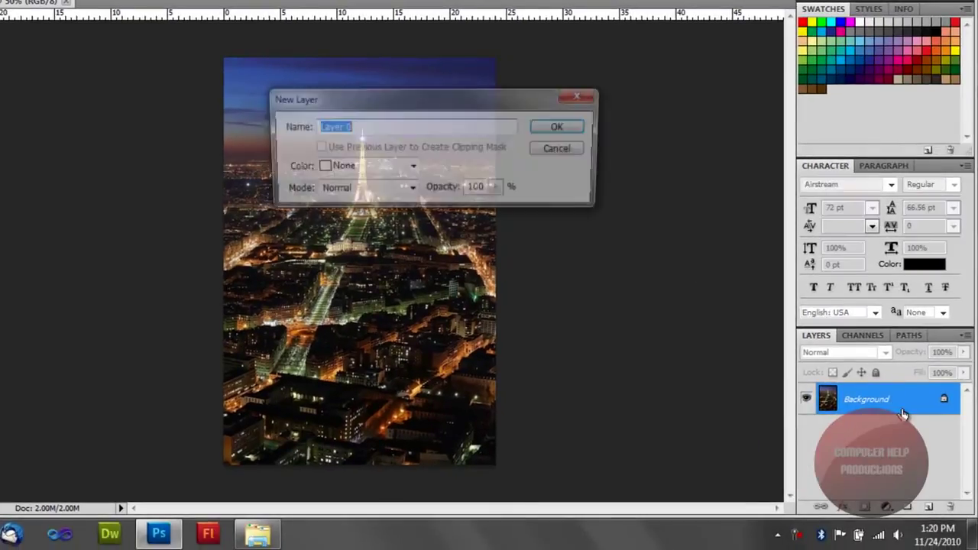
left_click(584, 136)
left_click_drag(857, 407, 929, 507)
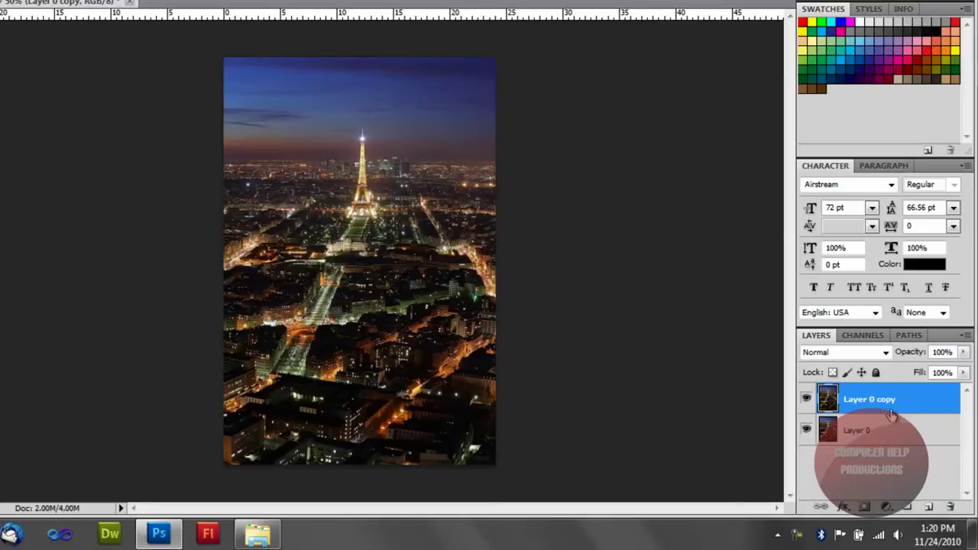
left_click(880, 439)
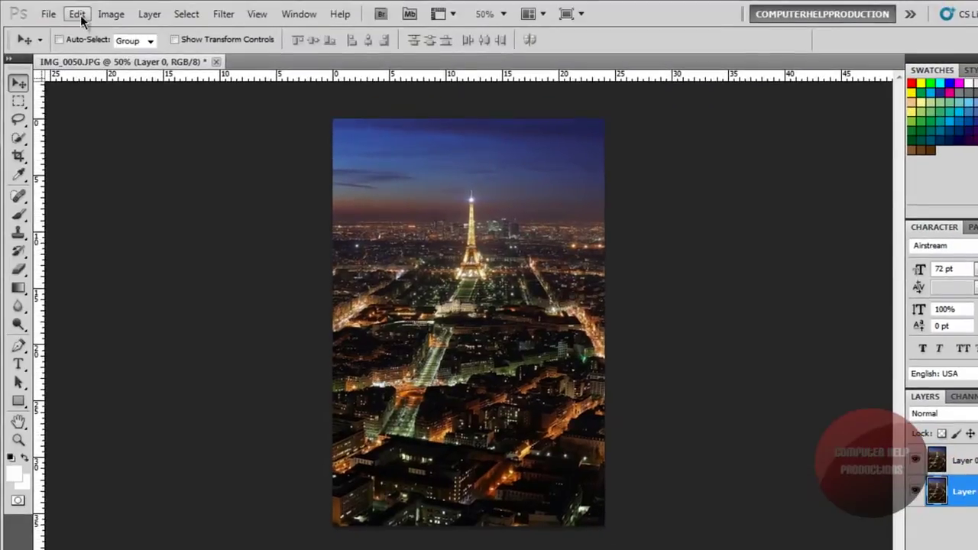
Step: Apply a committed Perspective transform raising Layer 0's top-right corner (106.64% height, -2.85° skew)
left_click(83, 16)
mouse_move(297, 323)
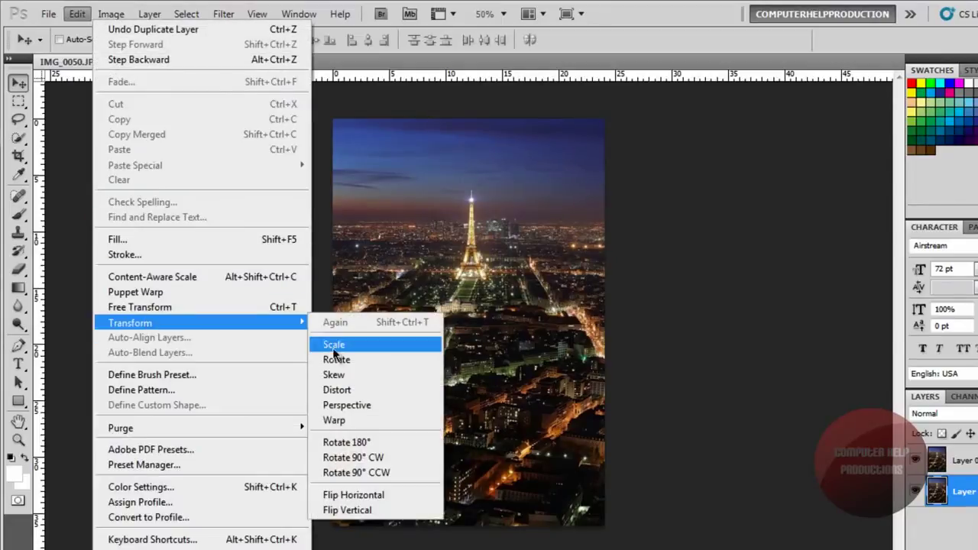
left_click(354, 410)
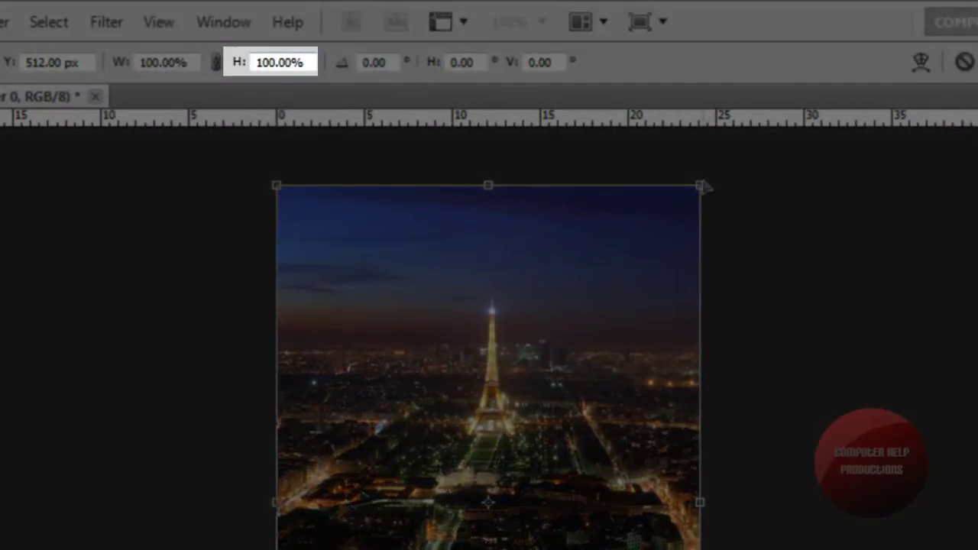
left_click_drag(704, 184, 703, 165)
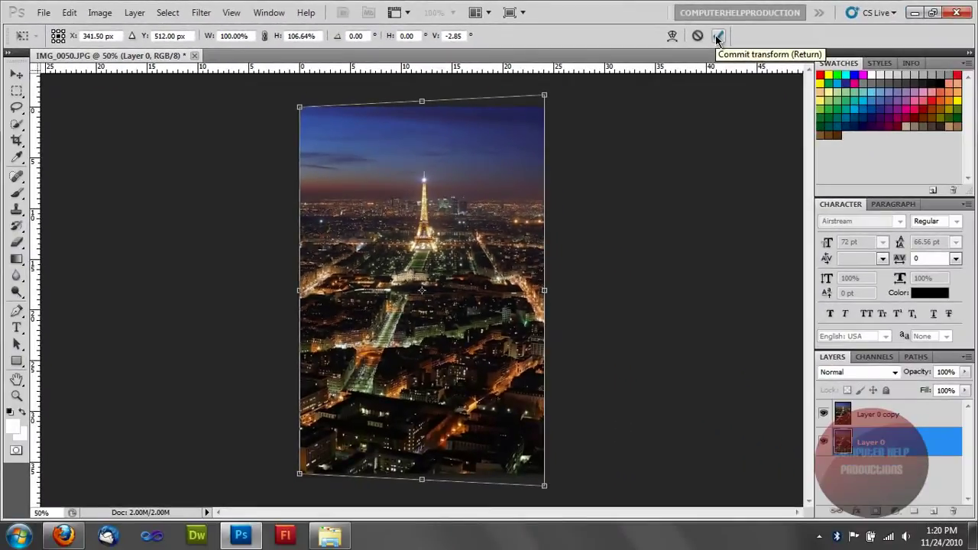
left_click(718, 37)
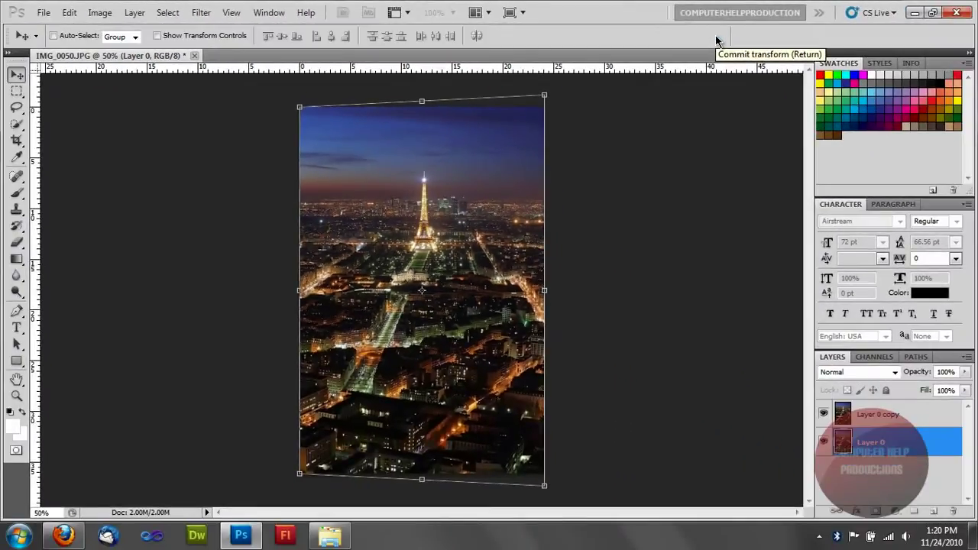
Step: Apply a committed Perspective transform to Layer 0 copy, raising its top-left corner
left_click(873, 419)
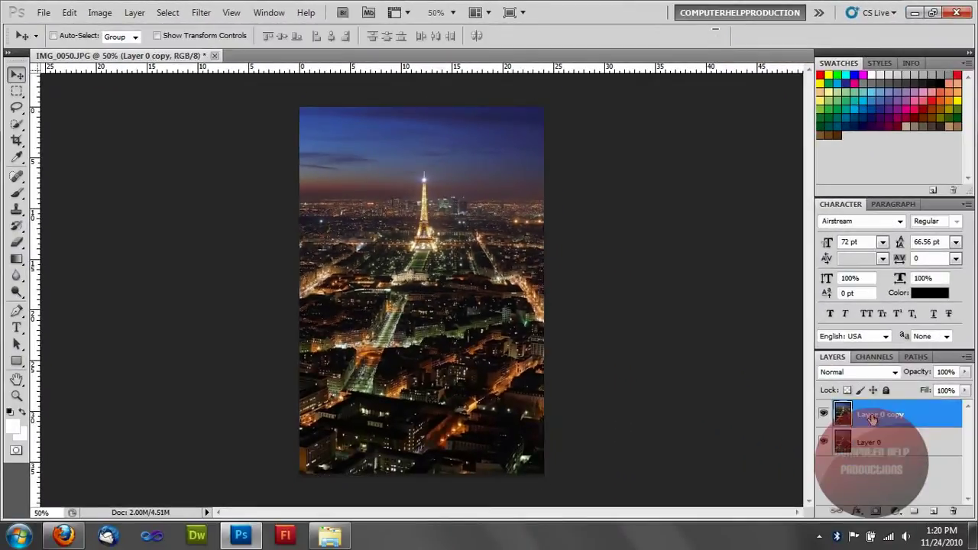
left_click(61, 14)
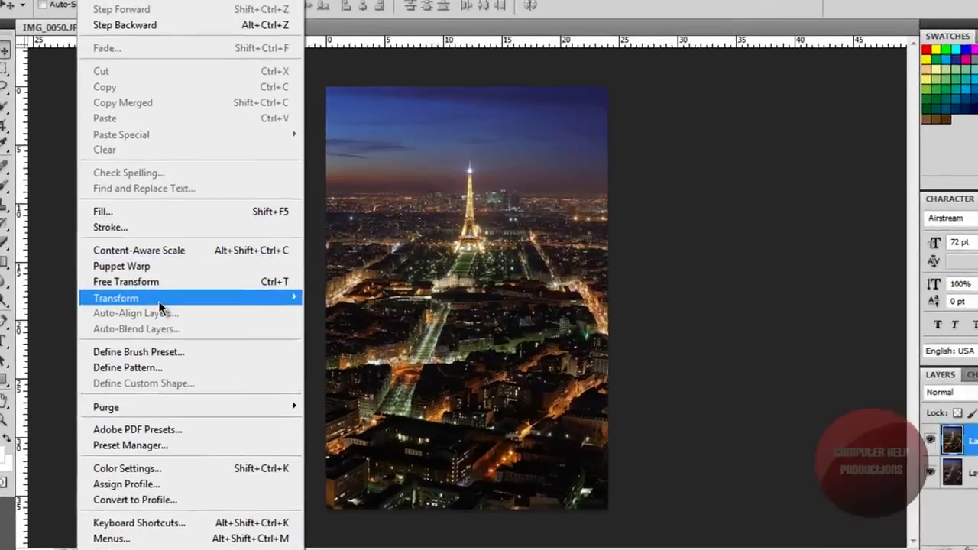
mouse_move(159, 299)
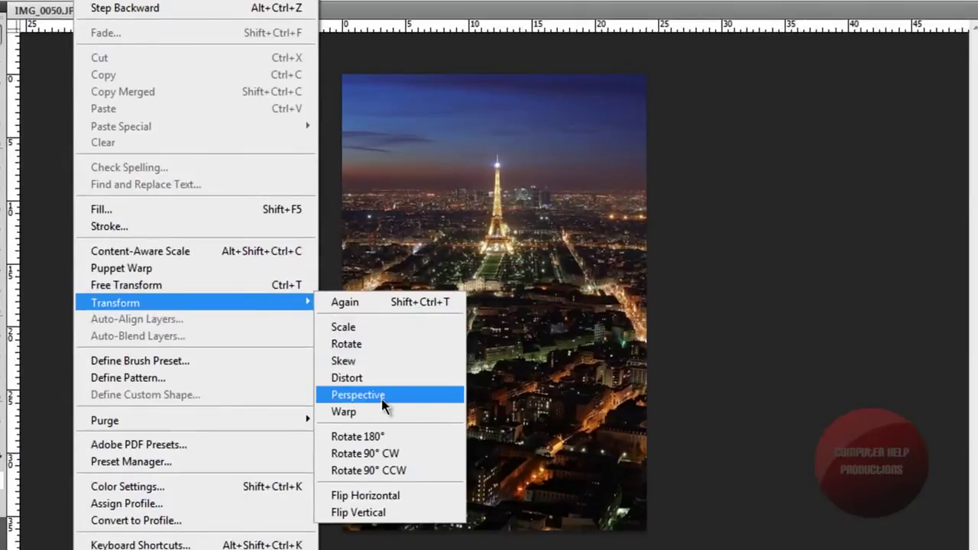
left_click(369, 386)
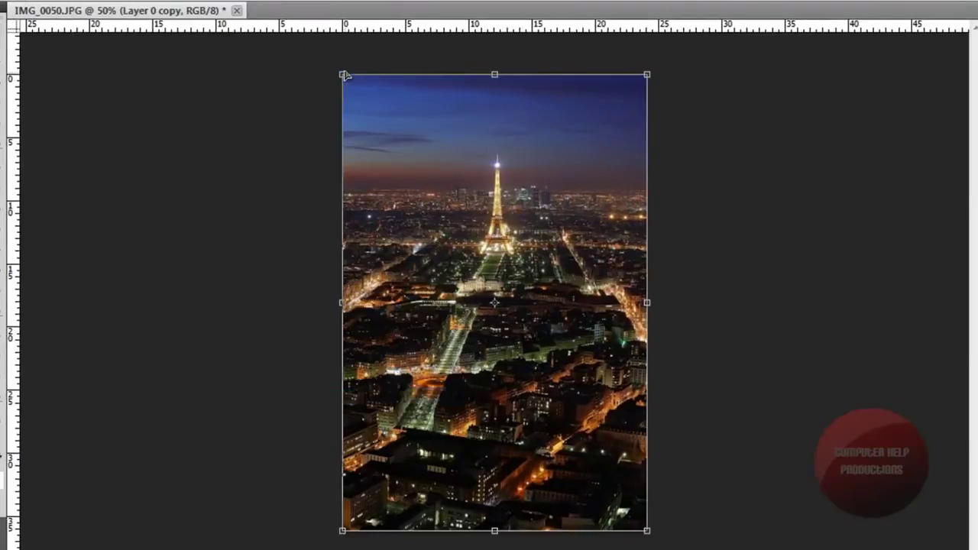
left_click_drag(348, 77, 346, 68)
left_click_drag(321, 120, 323, 115)
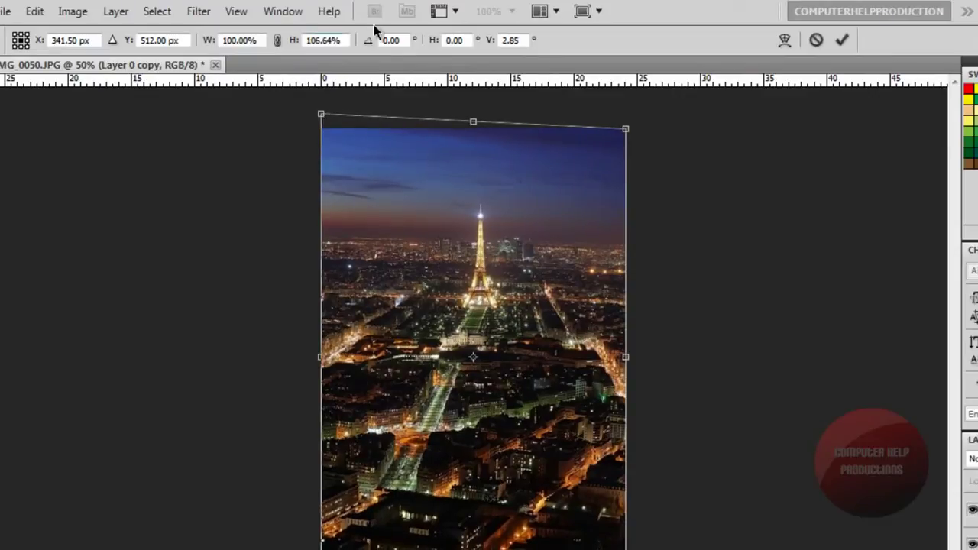
left_click(841, 41)
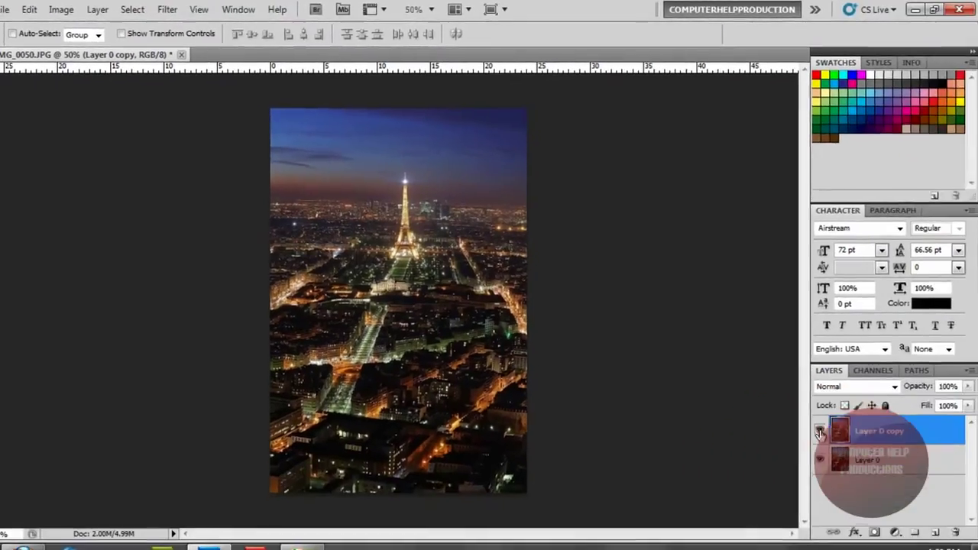
Step: Toggle Layer 0 copy's visibility to compare both skews, leaving it visible
left_click(820, 433)
left_click(819, 432)
left_click(820, 433)
left_click(819, 432)
left_click(819, 433)
left_click(819, 433)
left_click(818, 433)
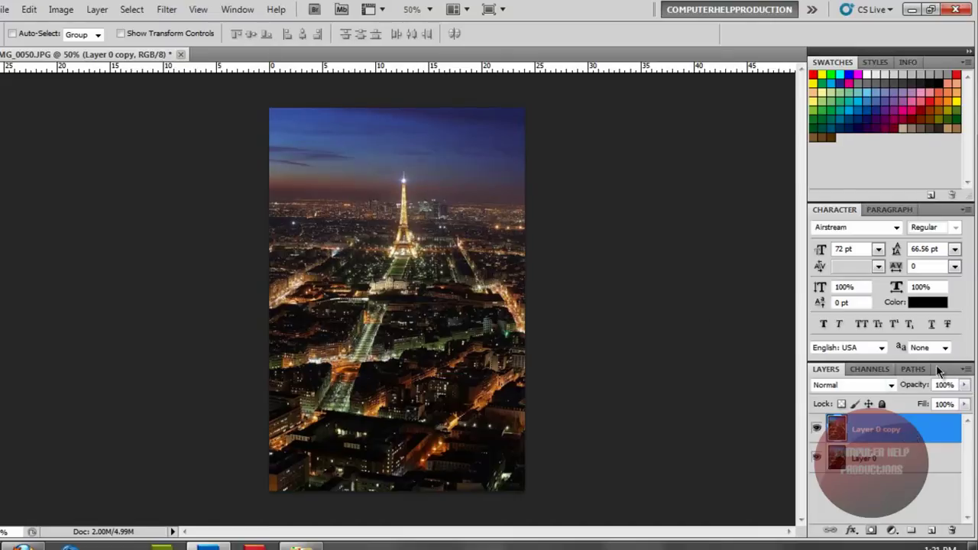
Step: Uncheck the R channel in Layer 0 copy's blending options to create the red-cyan anaglyph
double_click(926, 428)
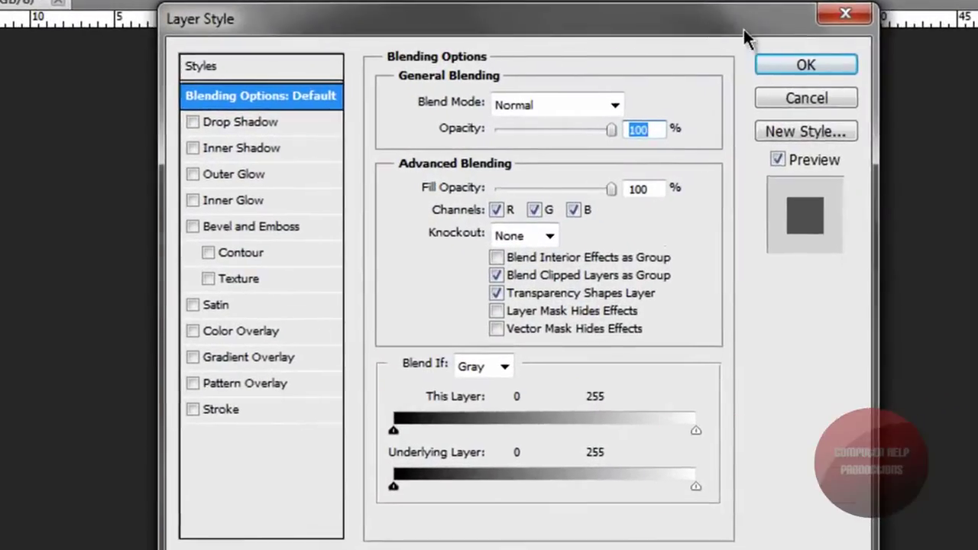
left_click_drag(744, 29, 977, 53)
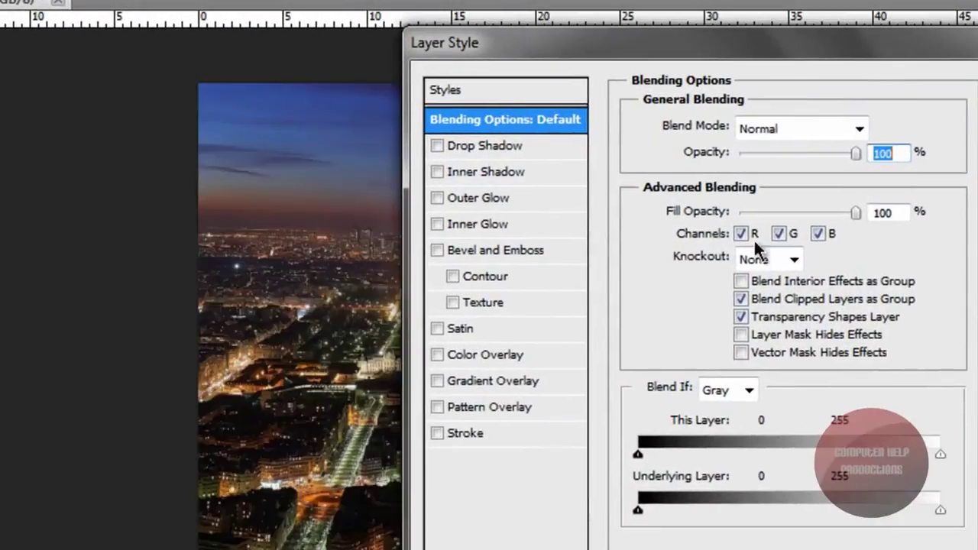
left_click(739, 236)
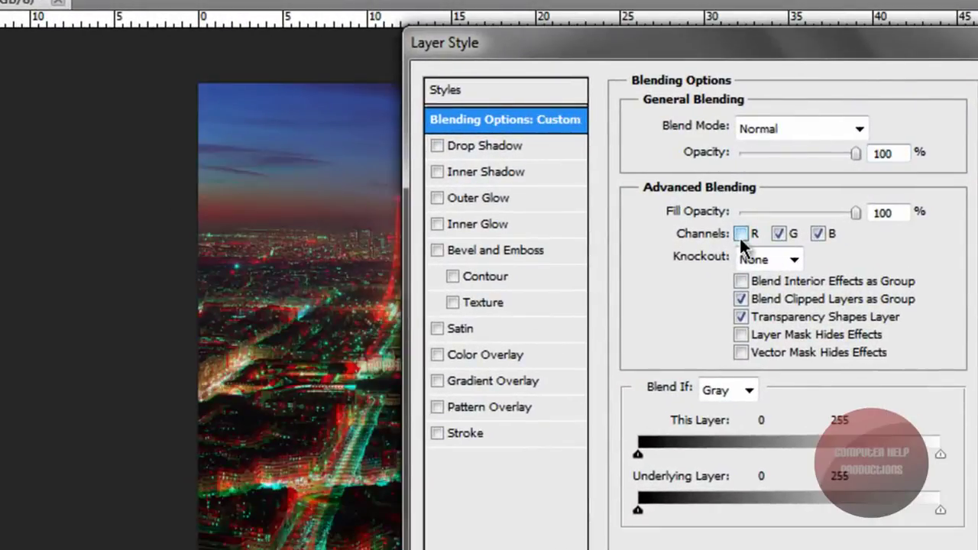
key("Return")
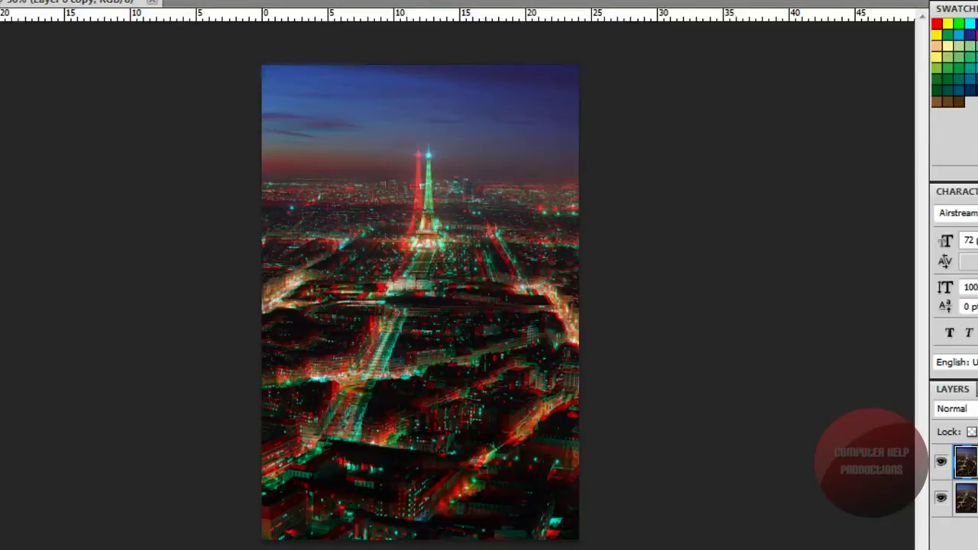
Step: Drag IMG_0048 from the iPod Touch pictures folder into Photoshop to open it
key("alt+Tab")
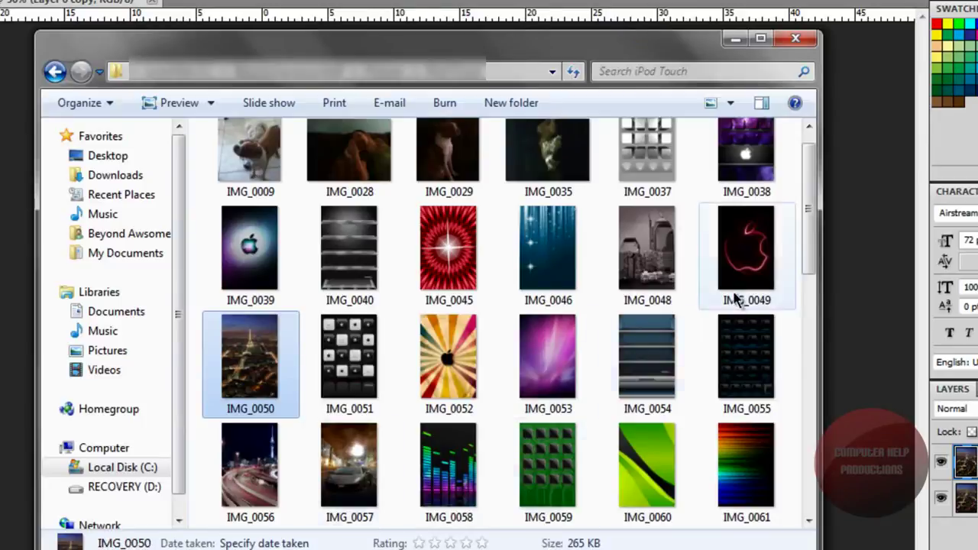
left_click_drag(669, 263, 356, 4)
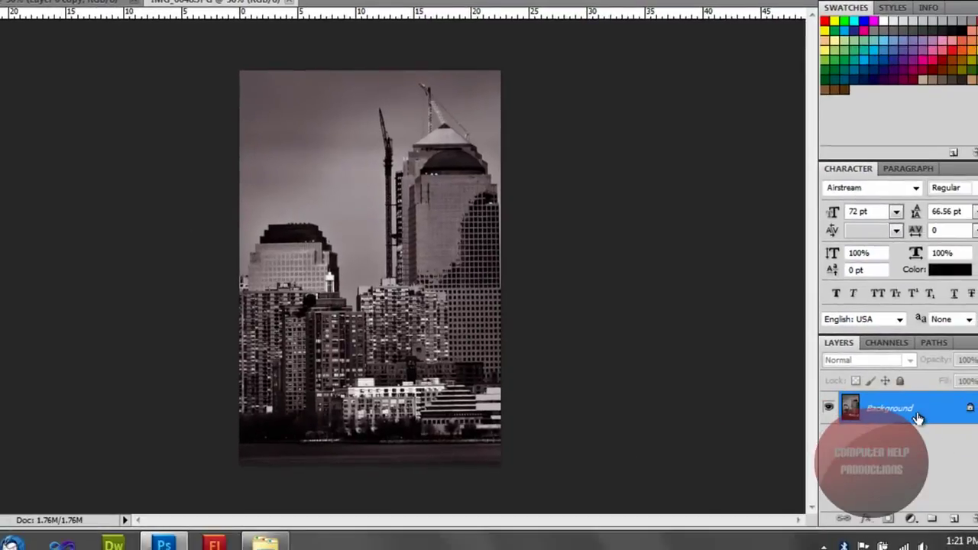
Step: Convert the skyline Background into Layer 0 and duplicate it as Layer 0 copy
double_click(918, 418)
left_click(584, 131)
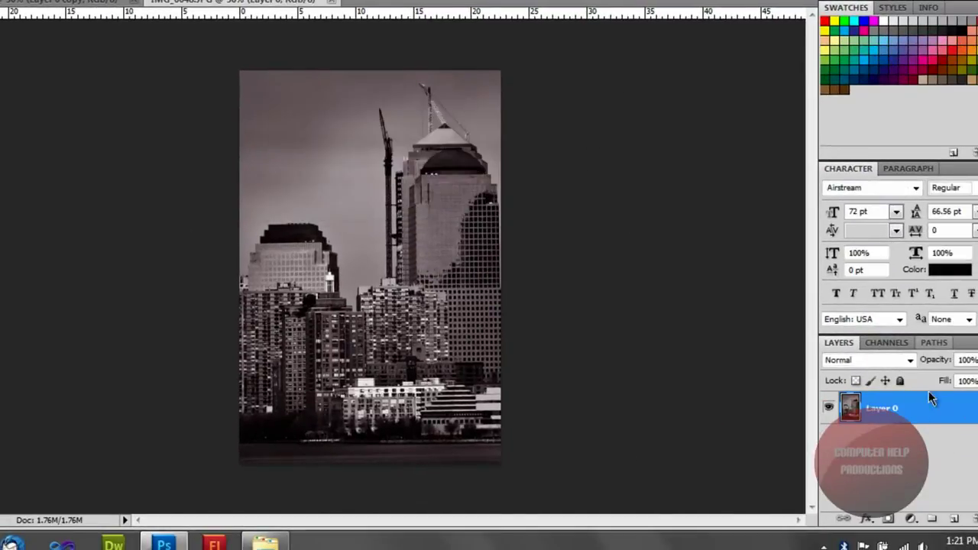
left_click_drag(928, 404, 955, 521)
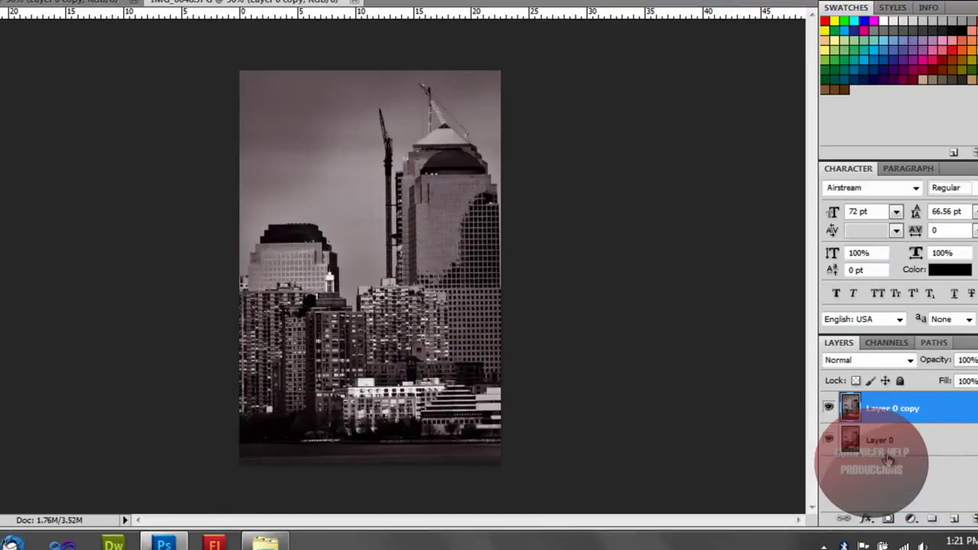
Step: Apply a committed Perspective transform raising Layer 0's top-right corner (106.67% height, -2.86° skew)
left_click(878, 441)
key("alt+i")
key("Left")
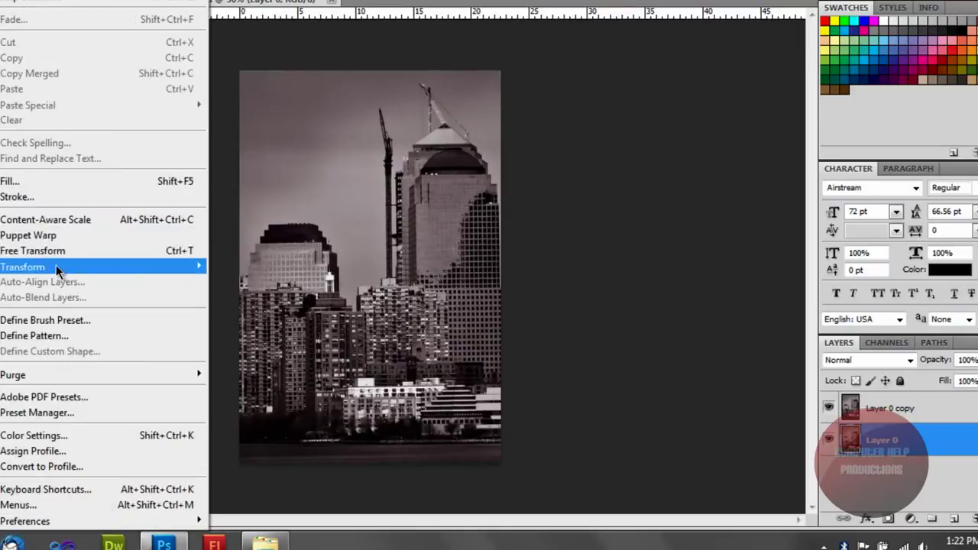
mouse_move(56, 265)
left_click(287, 353)
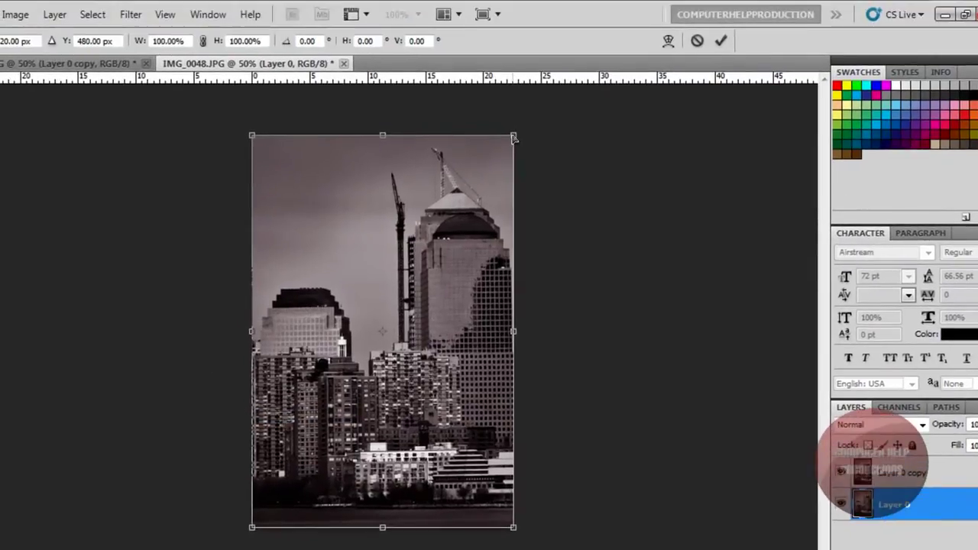
left_click_drag(513, 138, 514, 124)
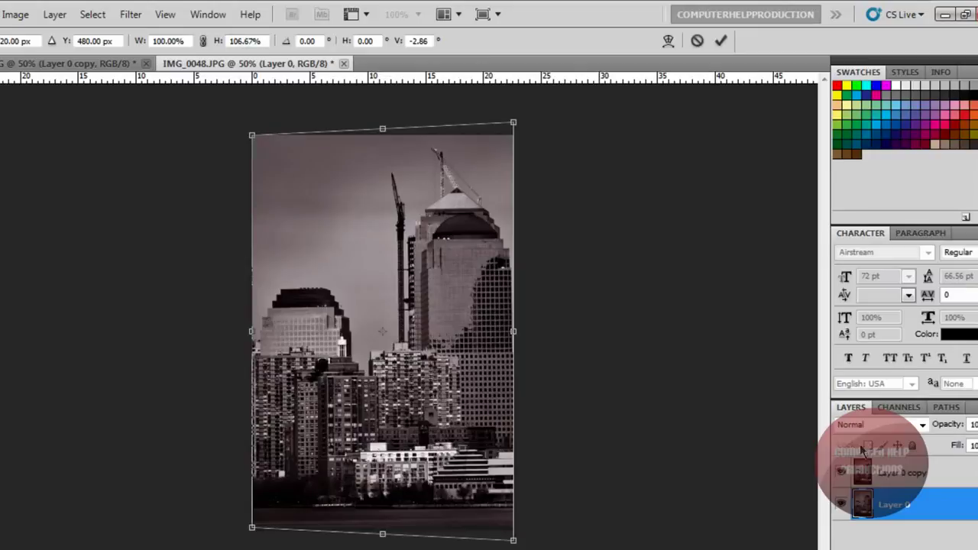
left_click(721, 40)
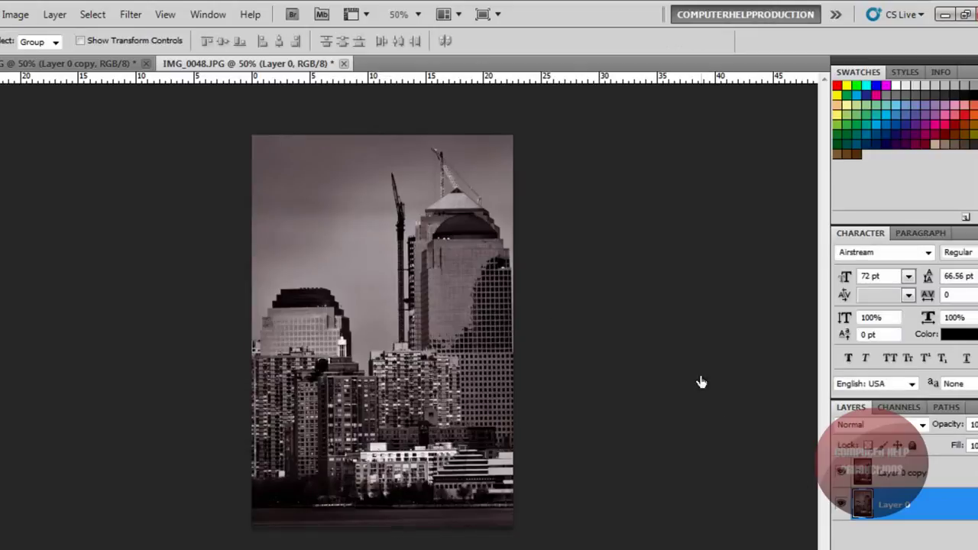
Step: Apply a committed Perspective transform raising Layer 0 copy's top-left corner (106.67% height, 2.86° skew)
left_click(948, 474)
left_click(15, 14)
mouse_move(2, 14)
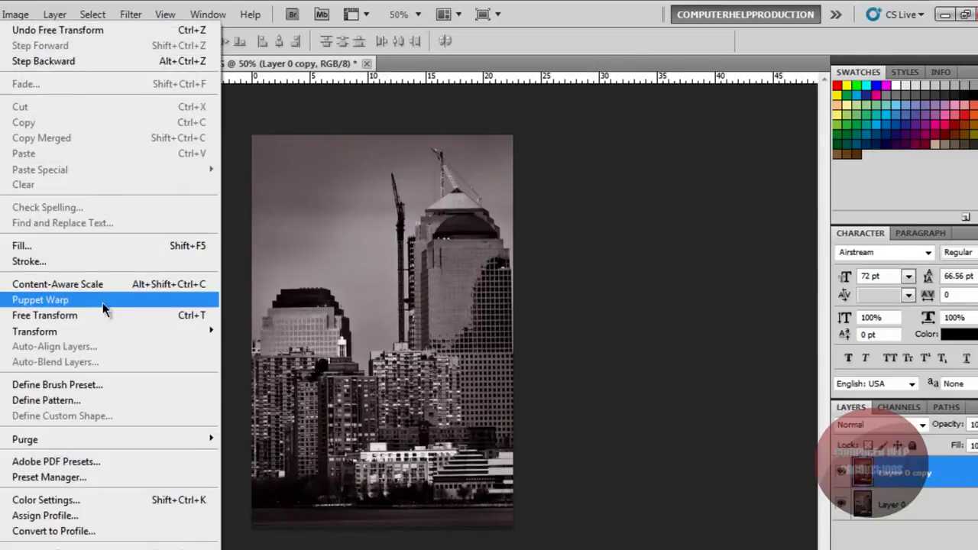
mouse_move(99, 331)
left_click(305, 416)
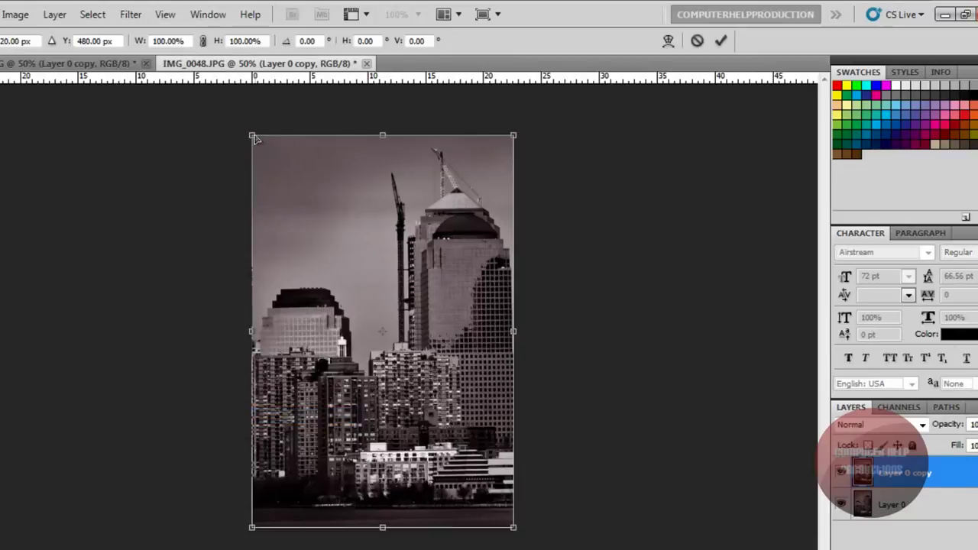
left_click_drag(255, 138, 260, 126)
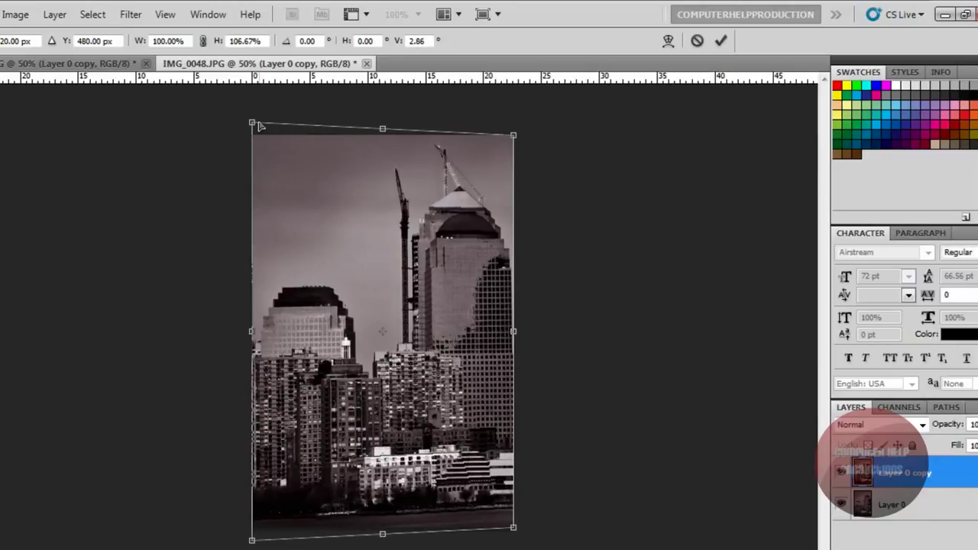
left_click(723, 40)
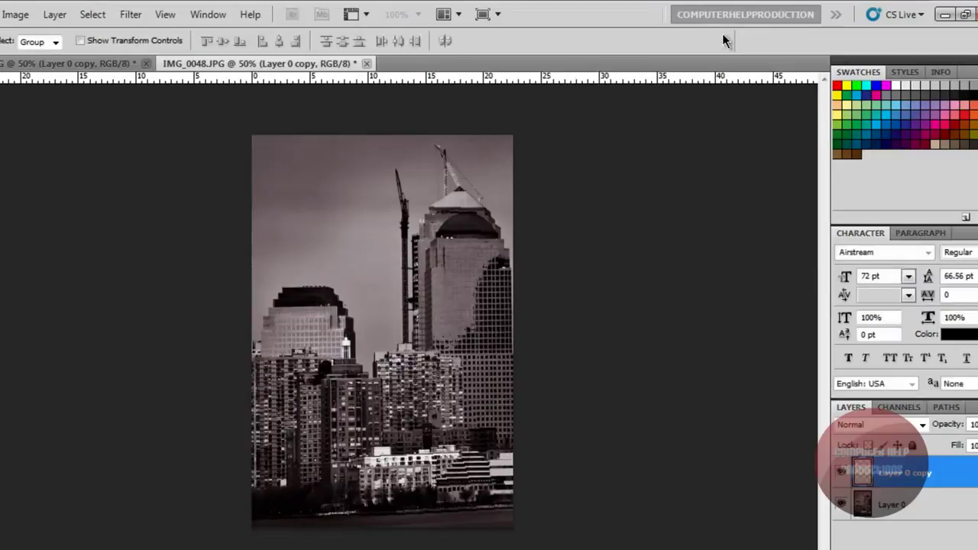
Step: Toggle Layer 0 copy's visibility repeatedly to compare the two skews
left_click(844, 476)
left_click(844, 476)
left_click(844, 475)
left_click(845, 476)
left_click(845, 476)
left_click(845, 476)
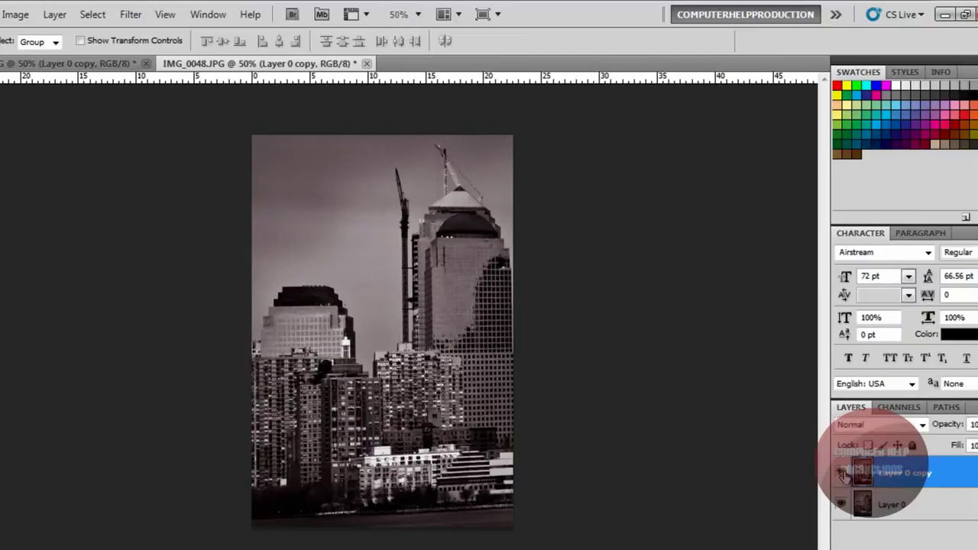
Step: Uncheck the R channel in Layer 0 copy's Advanced Blending and confirm with OK
double_click(957, 487)
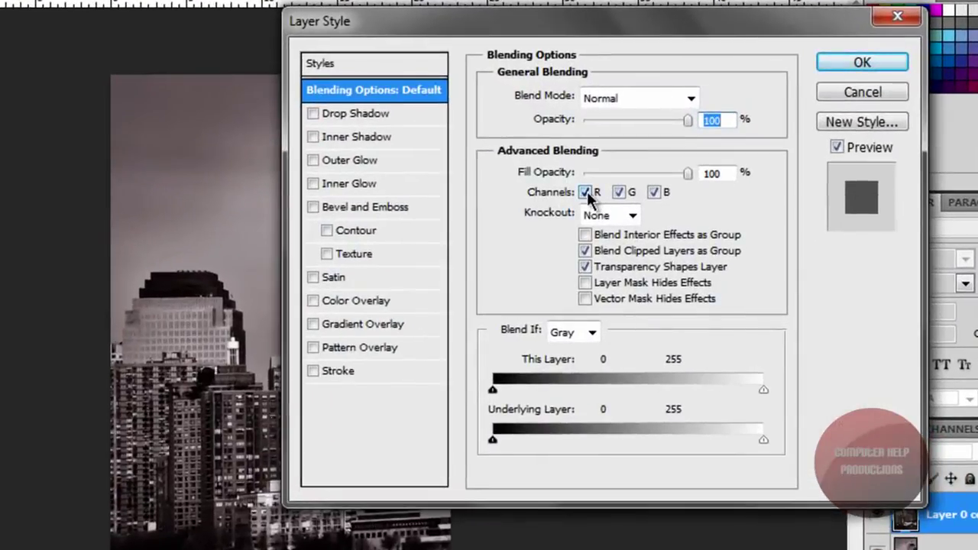
left_click(587, 192)
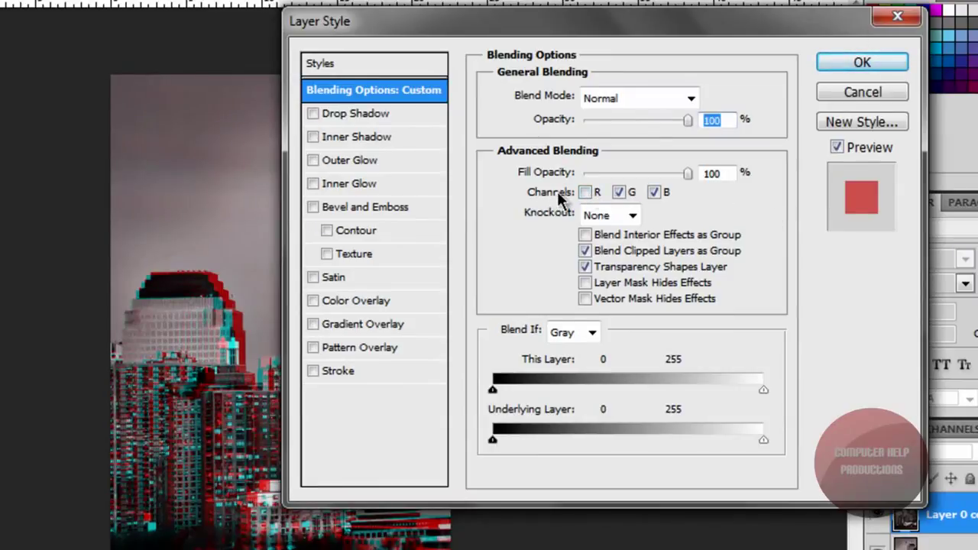
left_click(823, 65)
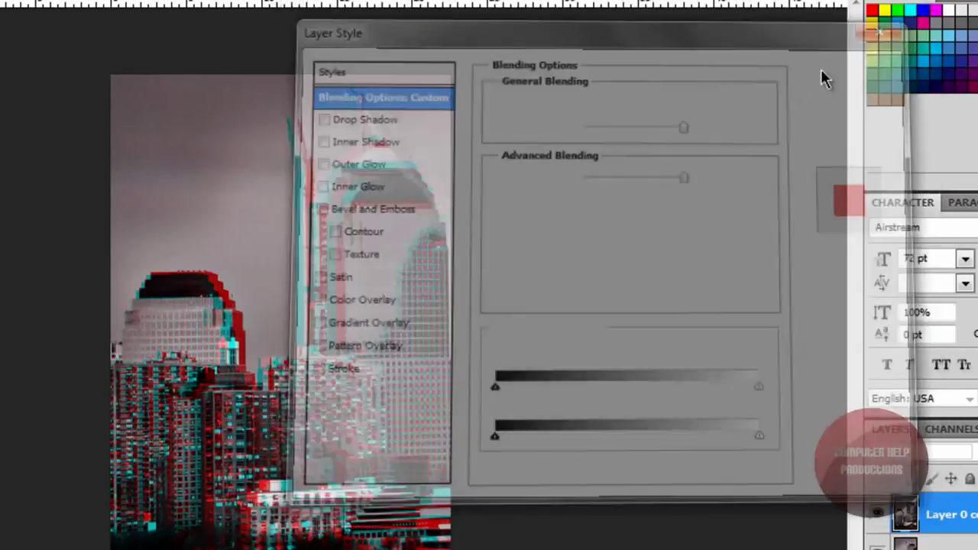